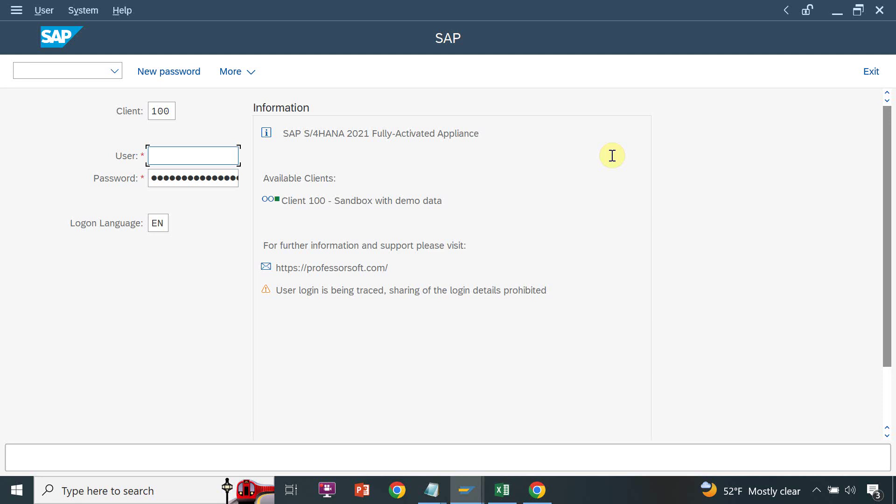
# Step: Switch to the Excel workbook and review the ABC, CA and CA1001 levels of the hierarchy on the CC sheet
pyautogui.click(506, 498)
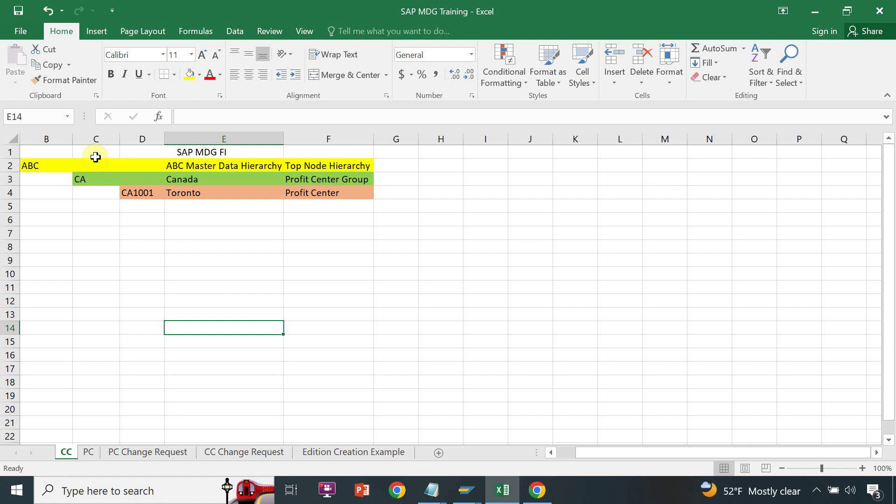
pyautogui.click(49, 166)
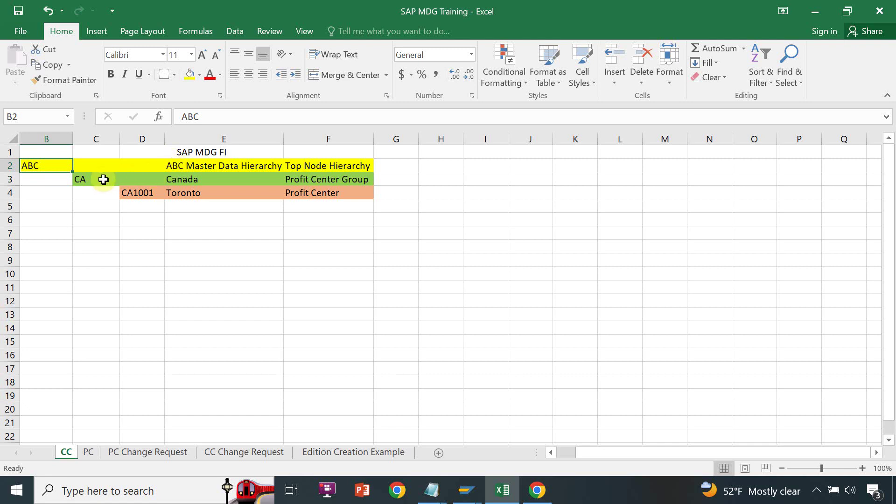
pyautogui.click(103, 179)
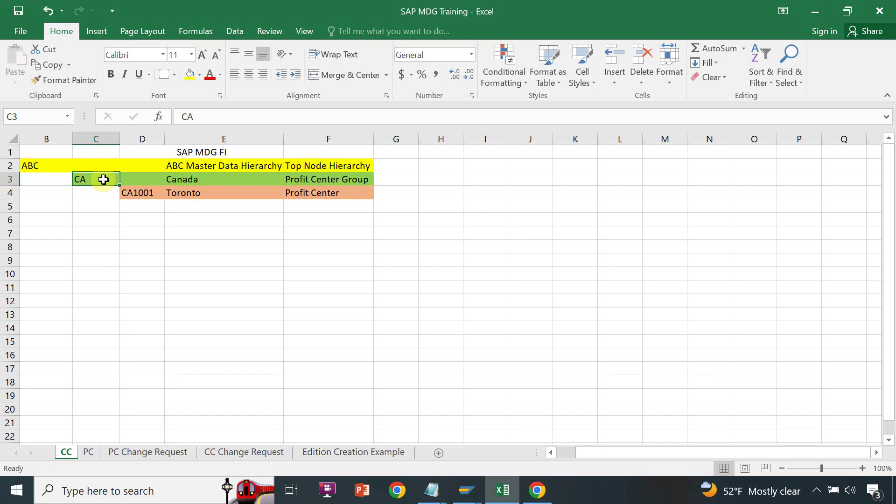
pyautogui.click(155, 193)
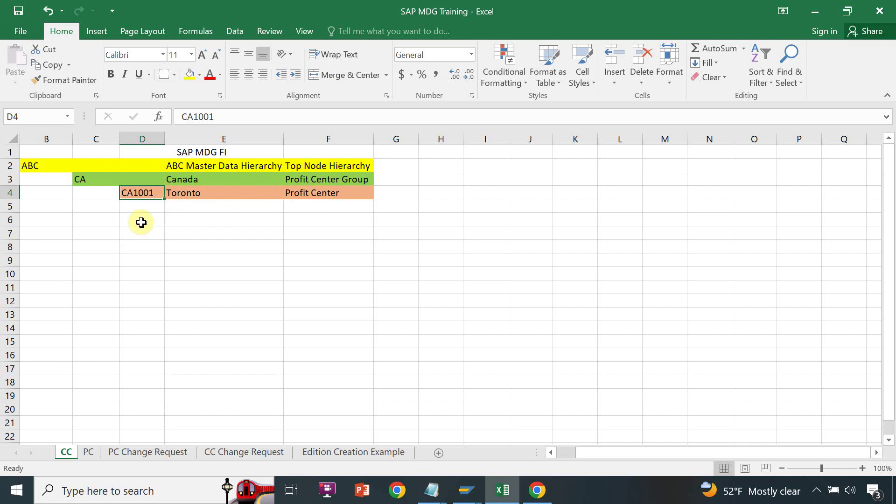
pyautogui.click(12, 163)
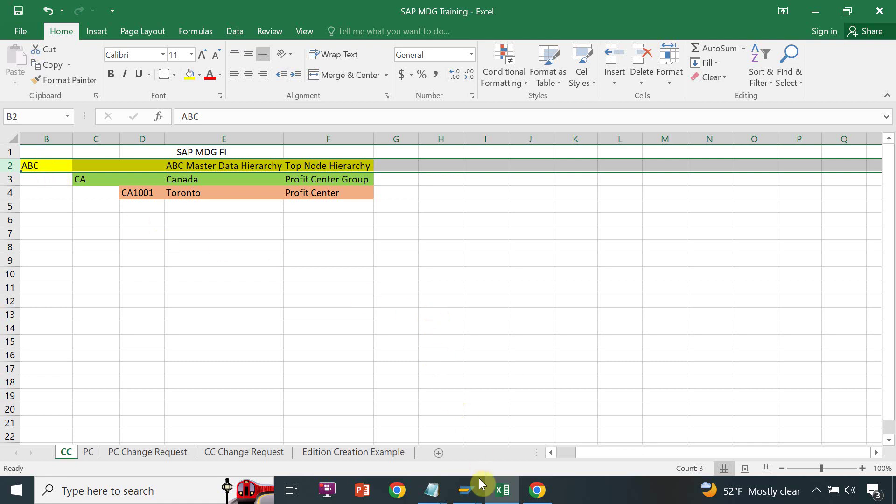
# Step: Switch to the SAP logon window and log on to client 100 with the user ID and account password
pyautogui.click(466, 489)
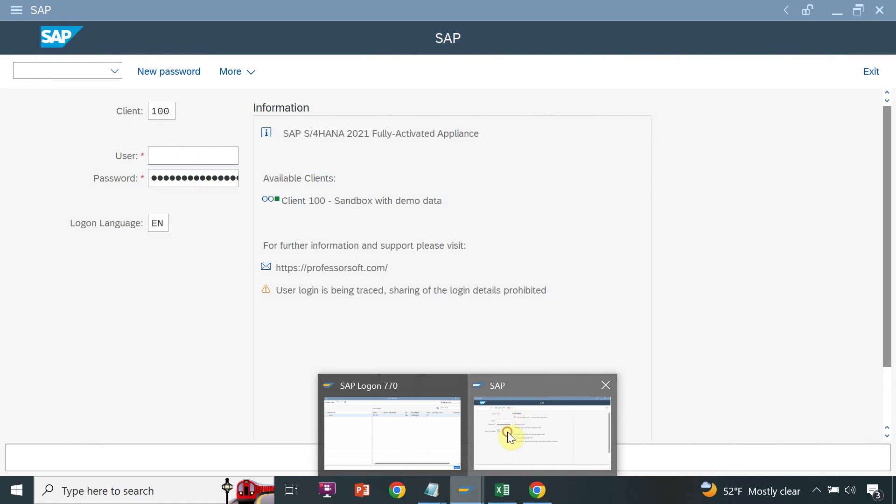
pyautogui.click(508, 429)
pyautogui.click(198, 158)
pyautogui.click(197, 175)
pyautogui.click(191, 170)
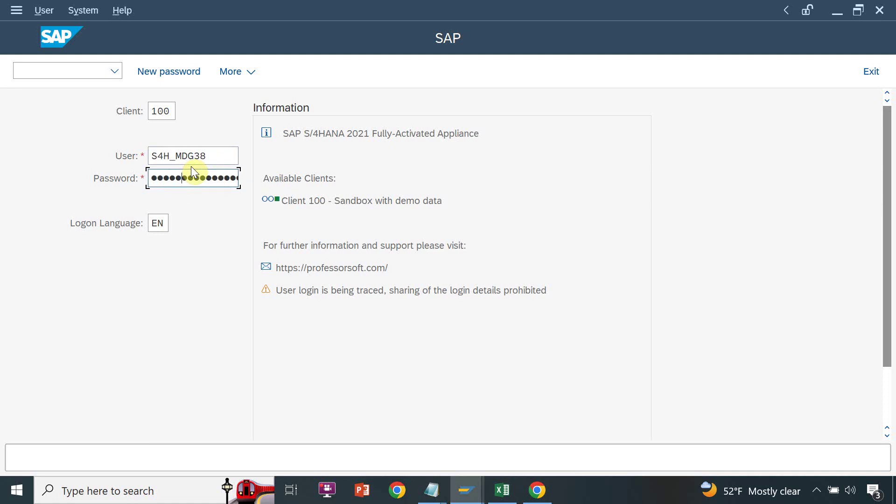
pyautogui.press('Return')
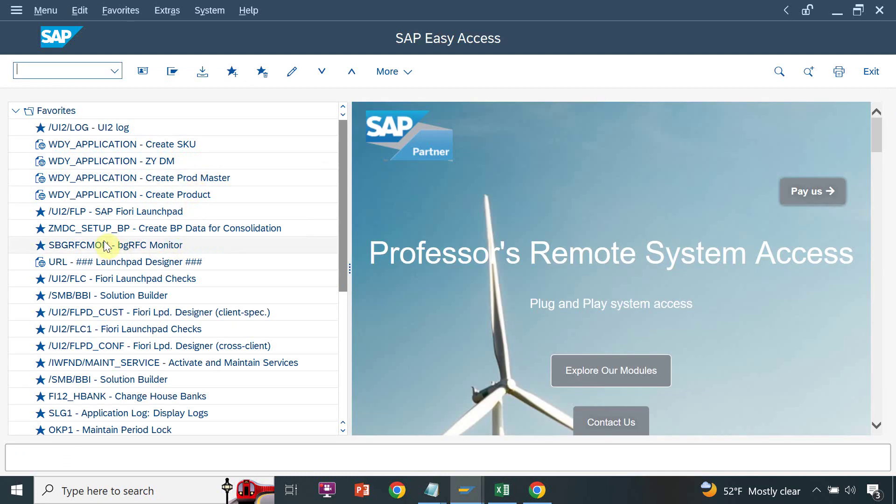
# Step: Launch the SAP Fiori Launchpad from the favorites and log on with the stored user ID and the account password
pyautogui.doubleClick(74, 213)
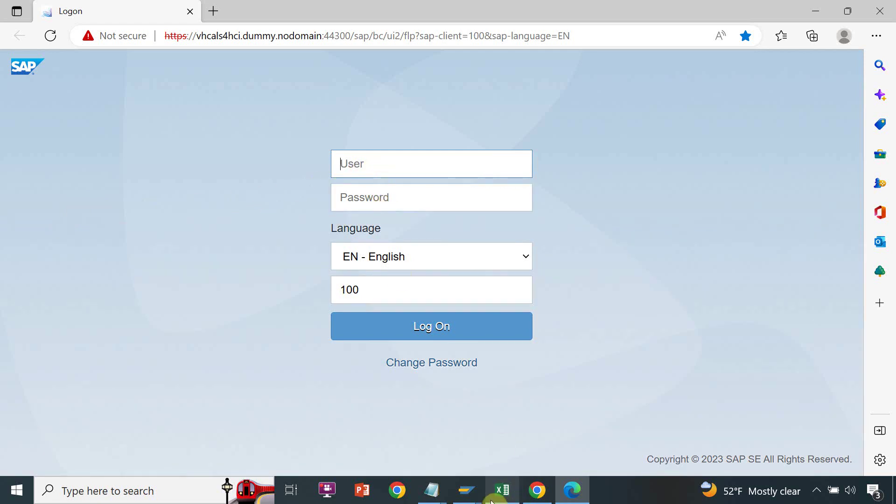
pyautogui.moveTo(431, 491)
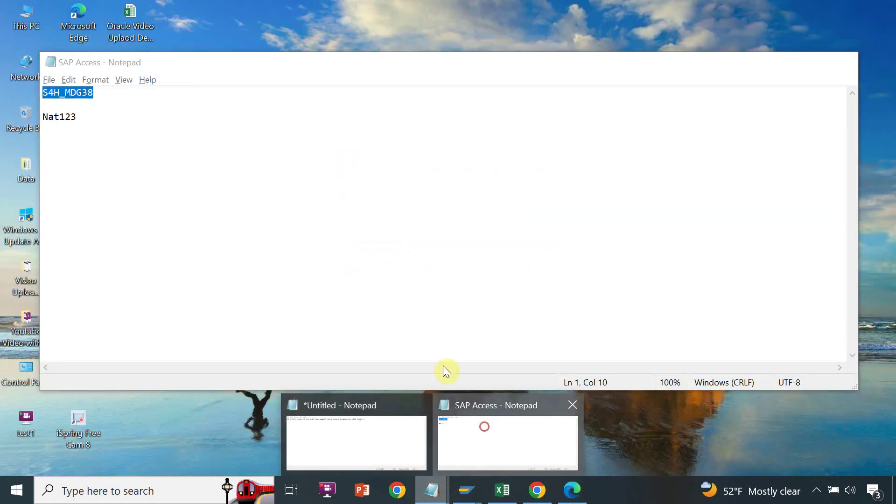
pyautogui.click(483, 427)
pyautogui.hotkey('alt', 'Tab')
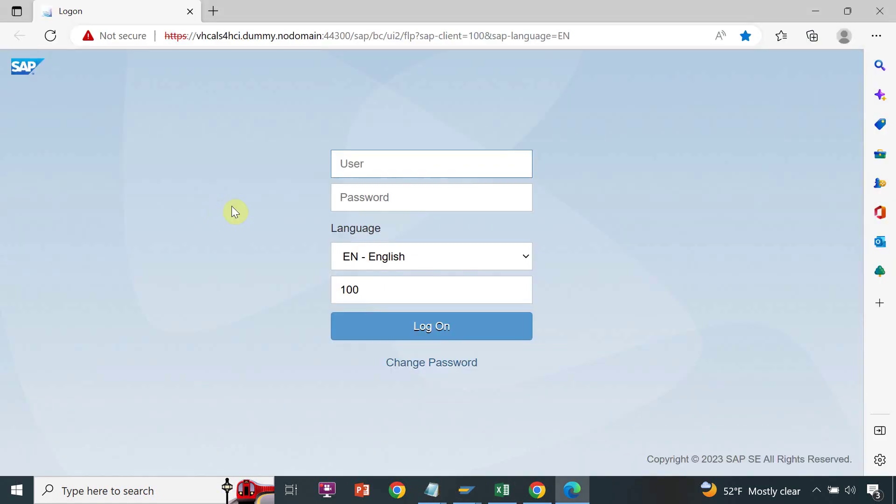
pyautogui.hotkey('ctrl', 'v')
pyautogui.click(356, 192)
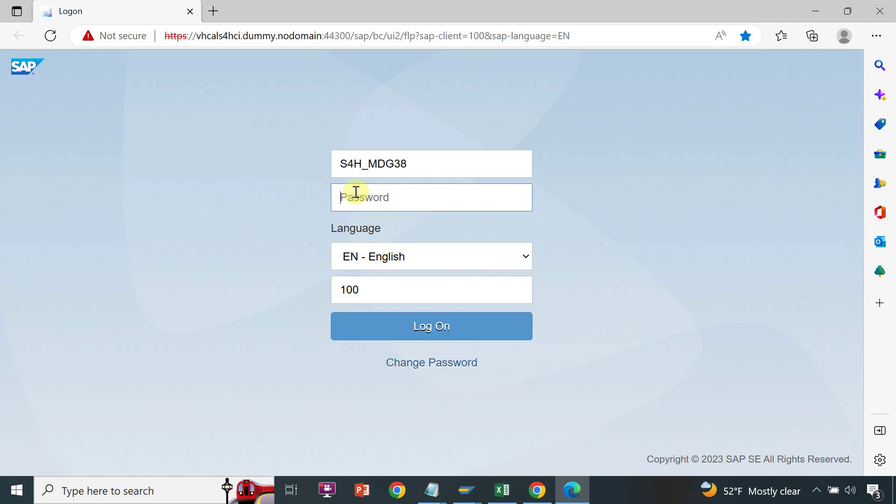
pyautogui.write('**********')
pyautogui.click(445, 330)
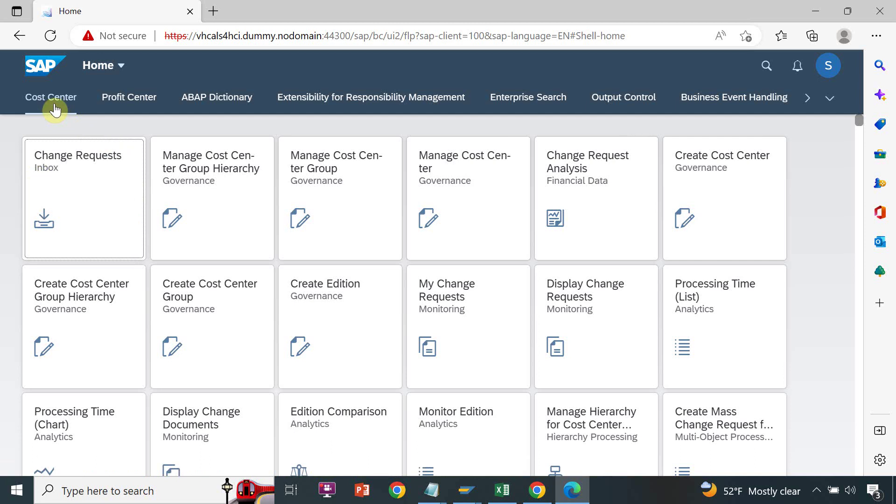
# Step: Open Manage Cost Center Group Hierarchy and search the existing hierarchies with the default criteria
pyautogui.click(216, 166)
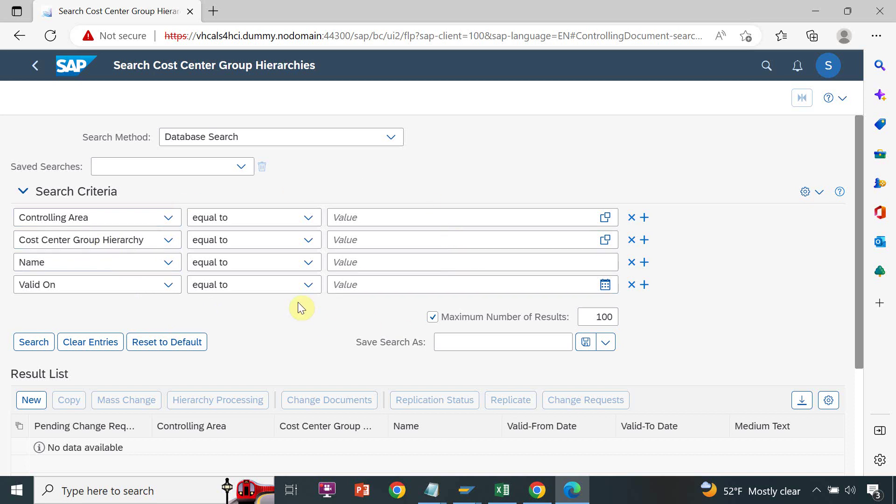
pyautogui.click(170, 342)
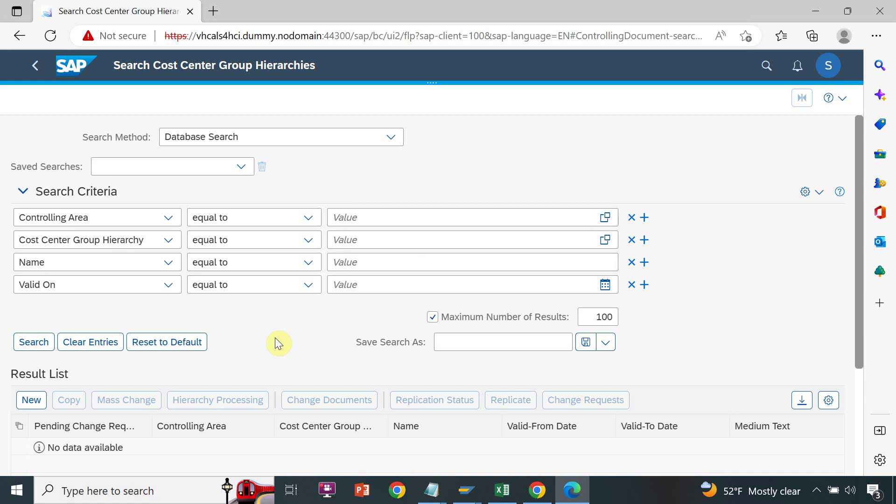
pyautogui.click(34, 342)
pyautogui.moveTo(860, 330); pyautogui.dragTo(860, 371)
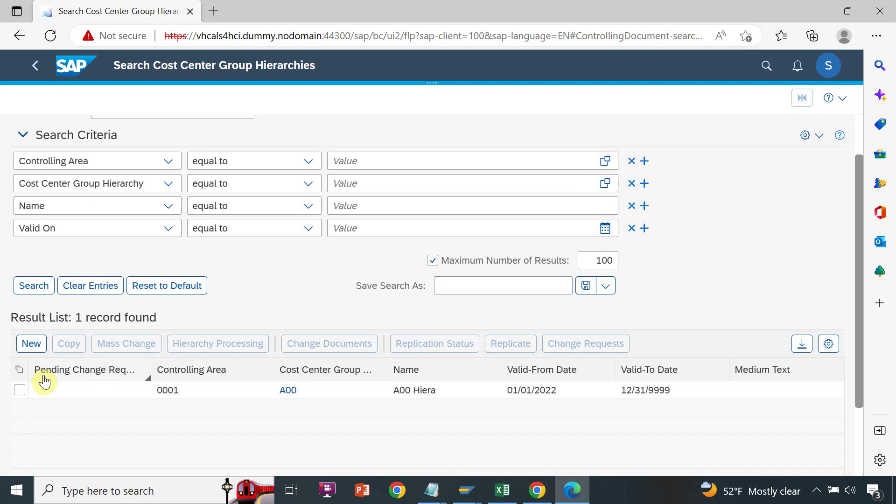
# Step: Start a new cost center group hierarchy change request of type CCH1P1 with edition TCS0122
pyautogui.click(35, 347)
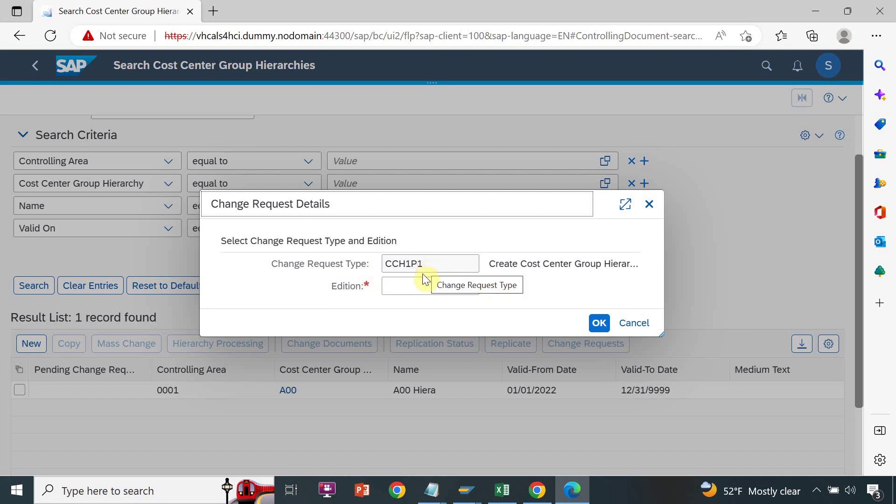
pyautogui.click(471, 287)
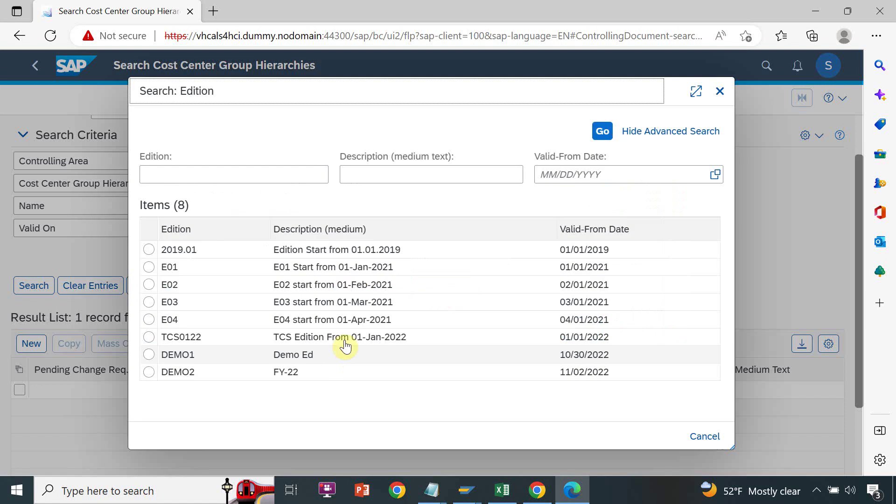
pyautogui.click(260, 337)
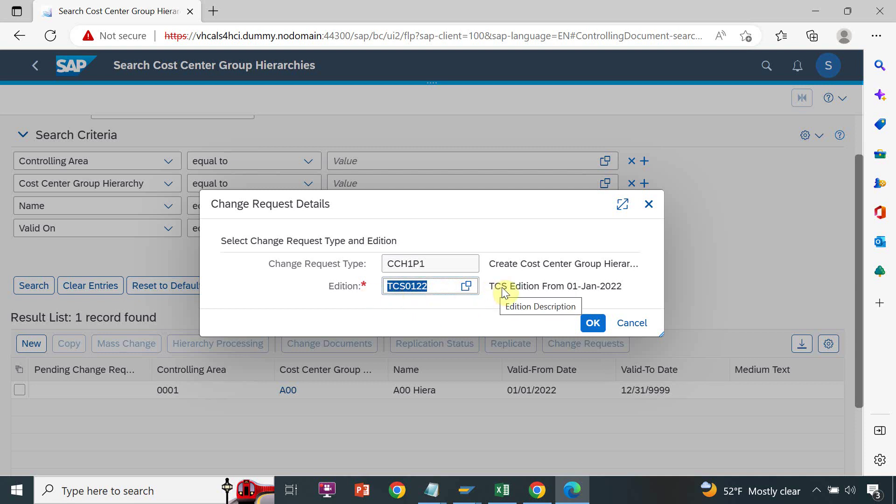
pyautogui.click(593, 323)
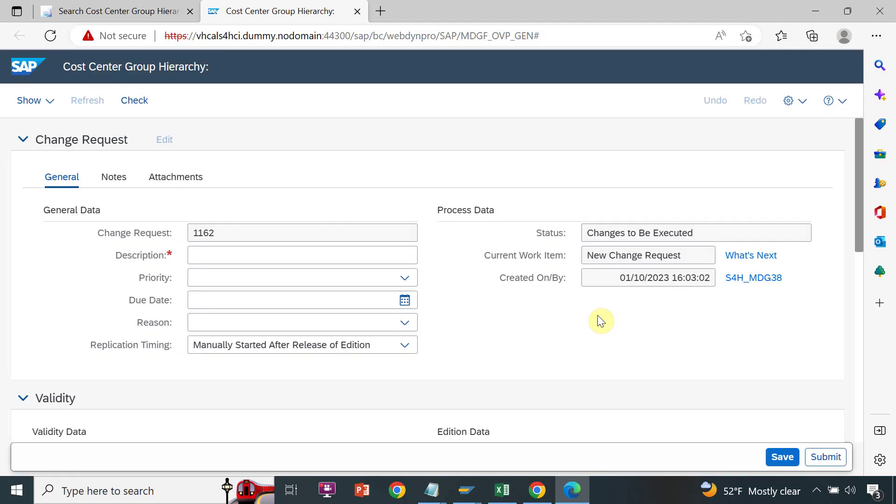
# Step: Enter "ABC Hierarchy" as the change request's description and look at the Priority and Replication Timing options
pyautogui.click(210, 255)
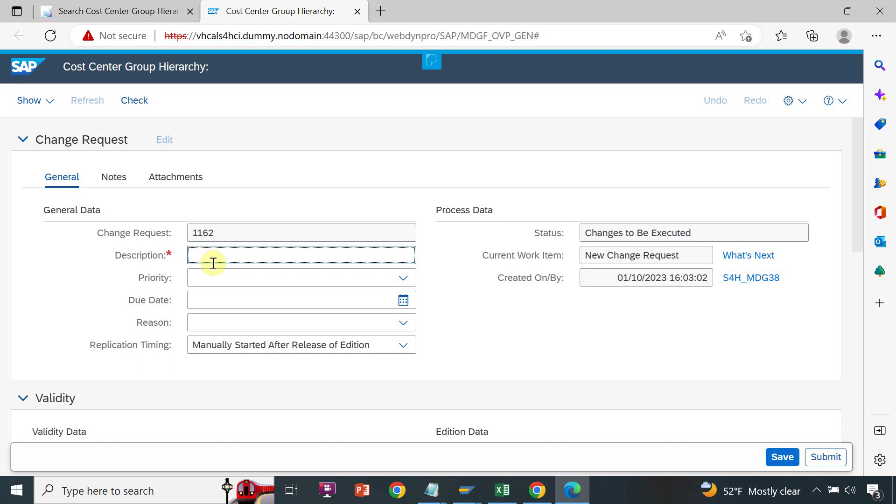
pyautogui.click(503, 489)
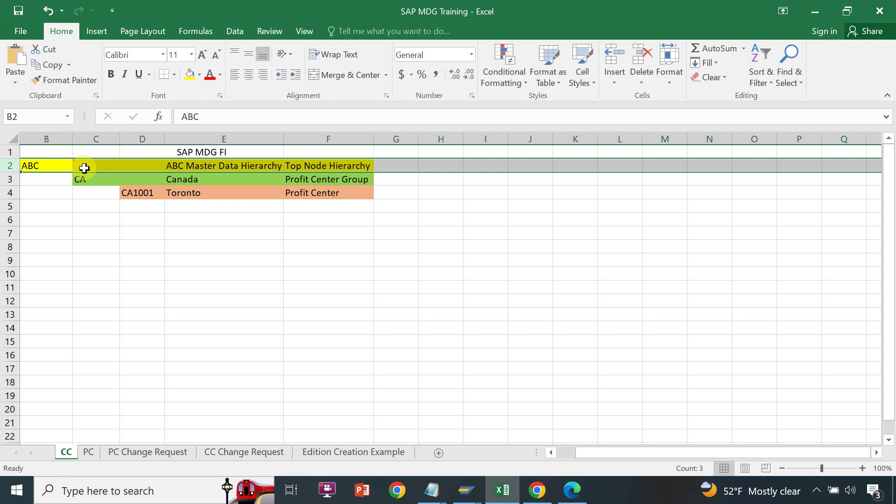
pyautogui.hotkey('alt', 'Tab')
pyautogui.write('A')
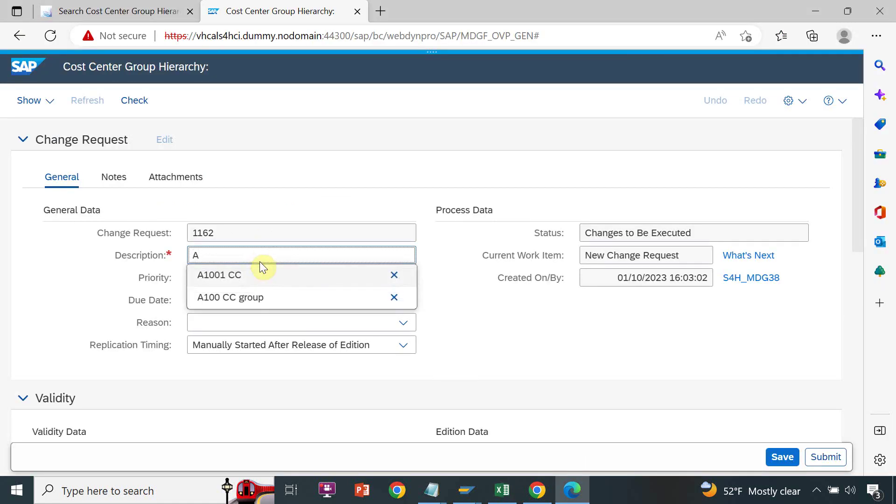
pyautogui.write('BC')
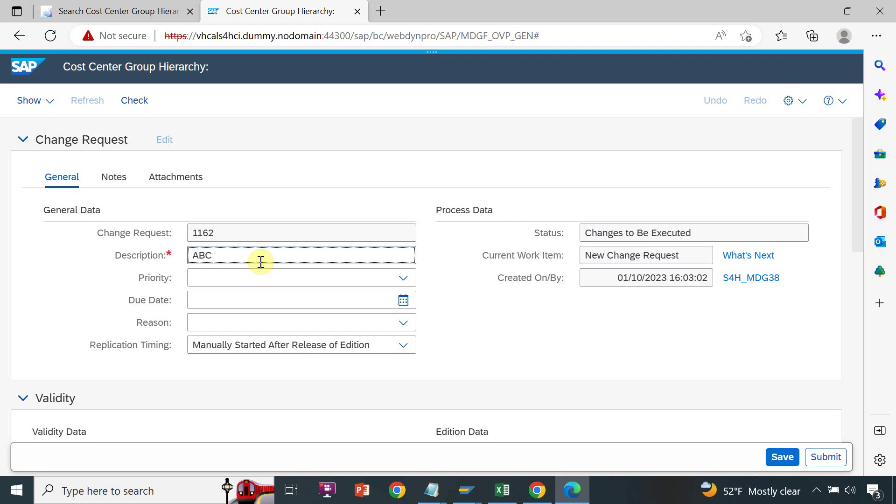
pyautogui.write(' Hierarchy')
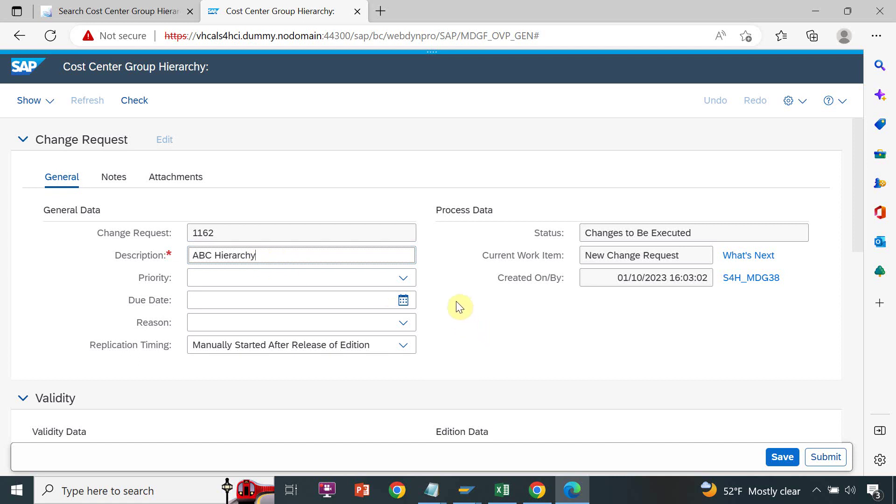
pyautogui.click(291, 280)
pyautogui.click(481, 343)
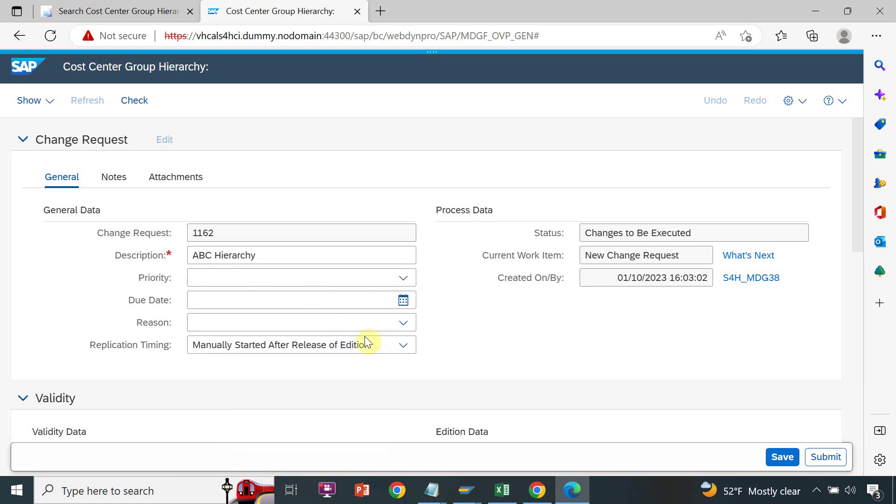
pyautogui.click(402, 350)
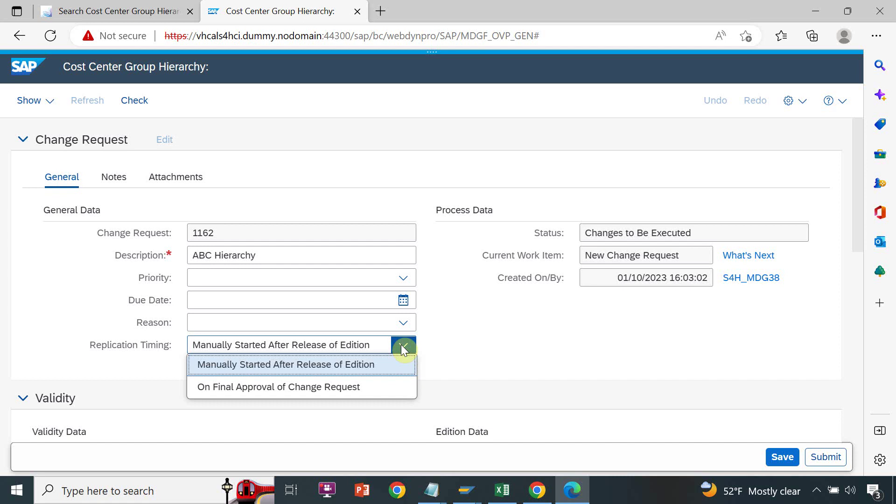
# Step: In the hierarchy details, choose controlling area 0001 and enter ABC as the cost center group hierarchy
pyautogui.scroll(-6, 205, 328)
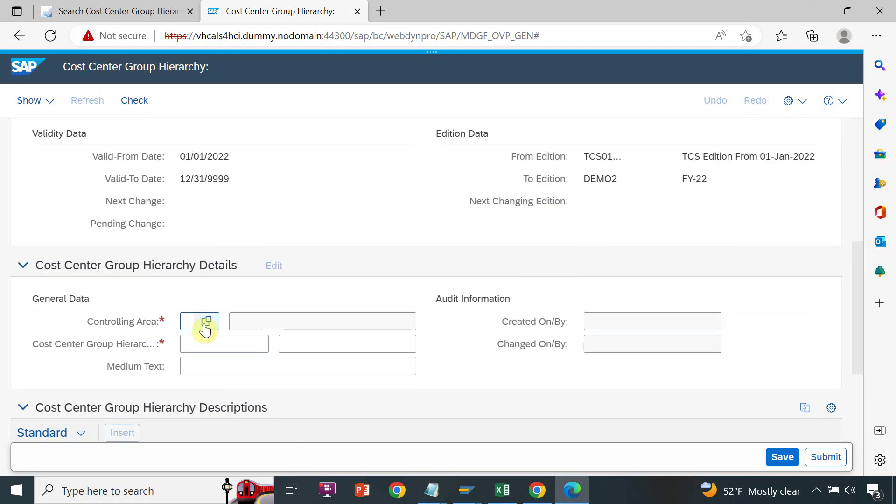
pyautogui.click(206, 326)
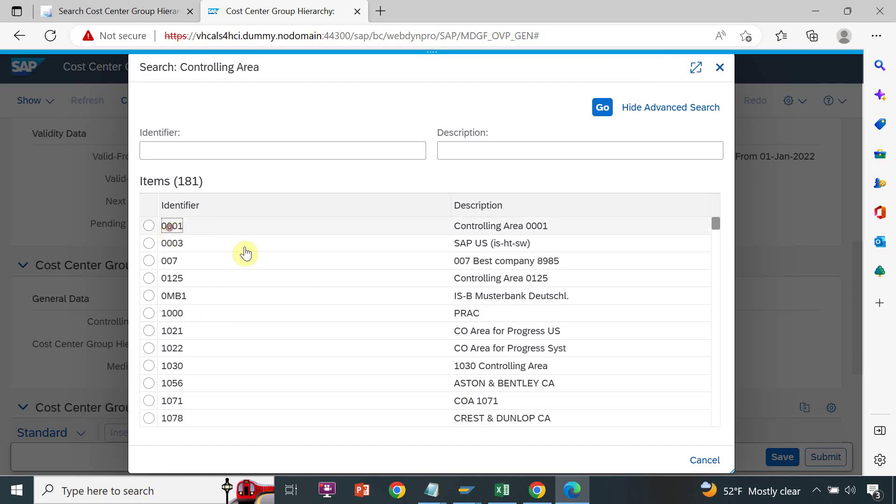
pyautogui.click(198, 227)
pyautogui.click(215, 344)
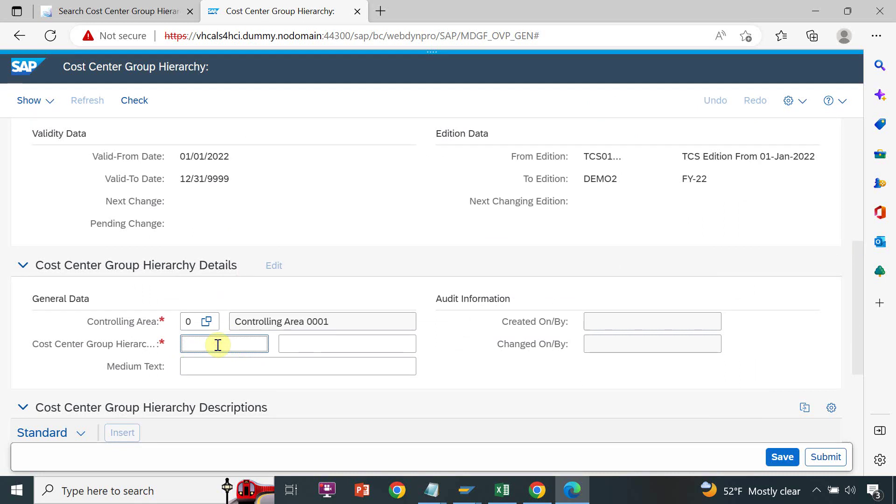
pyautogui.write('ABC')
pyautogui.press('Tab')
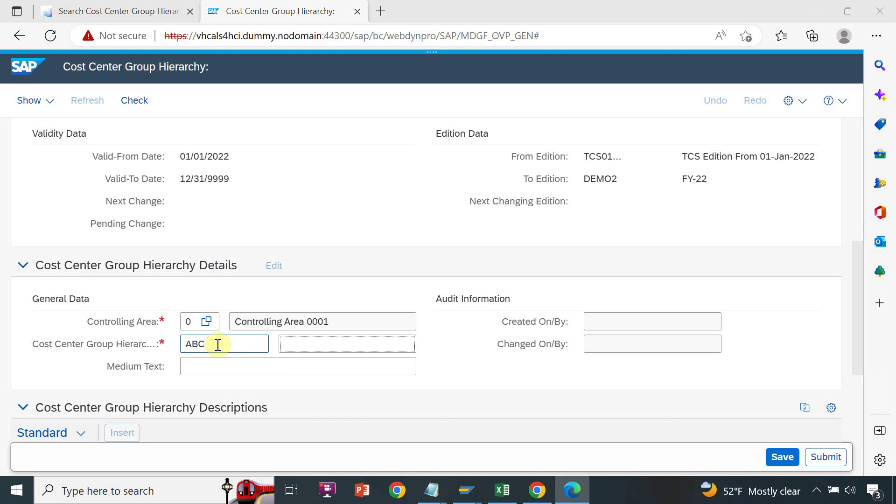
# Step: Copy "ABC Master Data Hierarchy" from the Excel sheet into the name field beside hierarchy ABC and check the change request for errors
pyautogui.hotkey('alt', 'Tab')
pyautogui.click(215, 166)
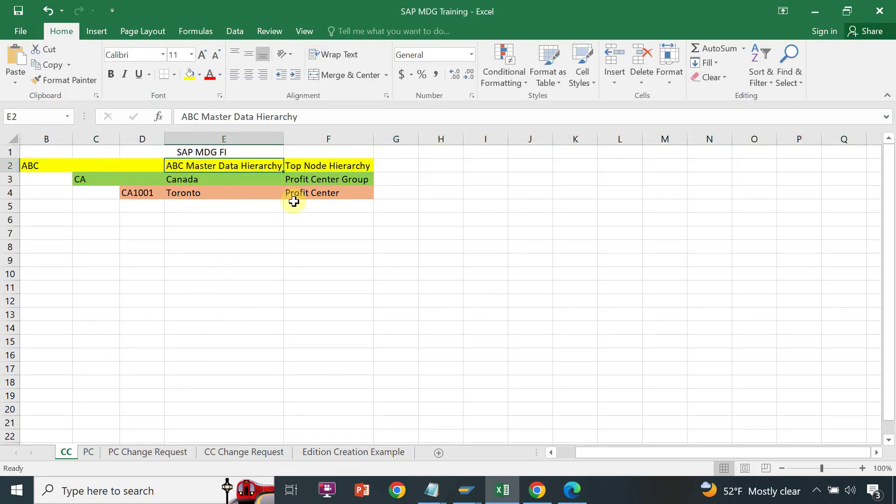
pyautogui.hotkey('ctrl', 'c')
pyautogui.hotkey('alt', 'Tab')
pyautogui.click(320, 345)
pyautogui.hotkey('ctrl', 'v')
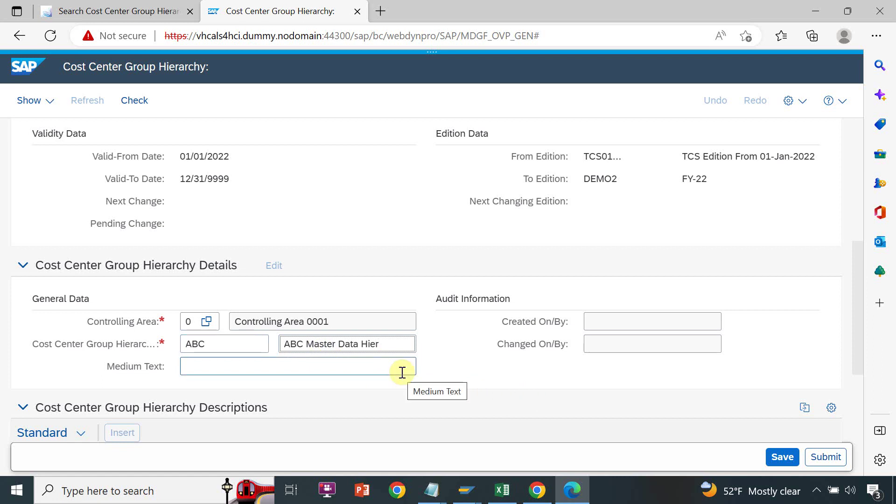
pyautogui.moveTo(856, 311); pyautogui.dragTo(856, 147)
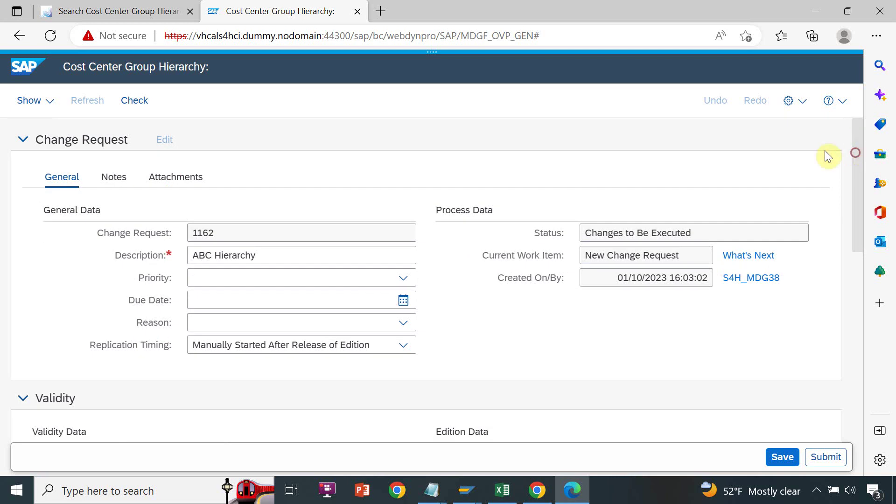
pyautogui.click(139, 106)
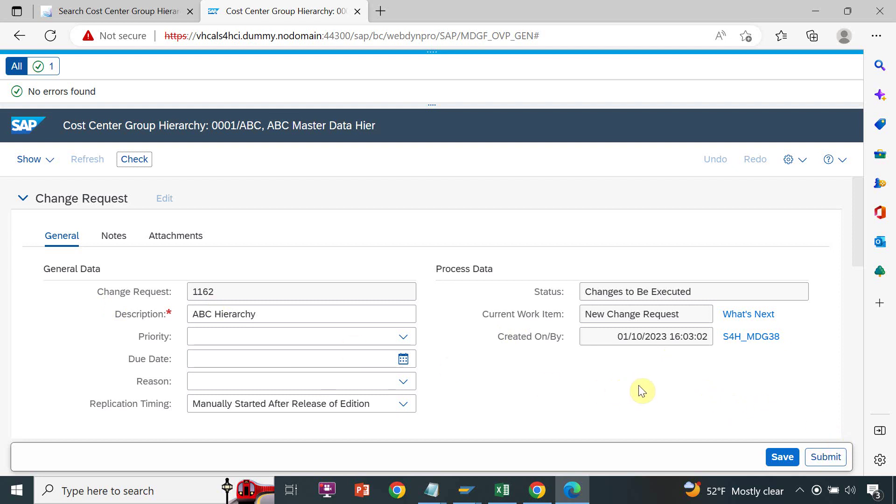
# Step: Submit the ABC Hierarchy change request and open the change requests inbox
pyautogui.click(834, 459)
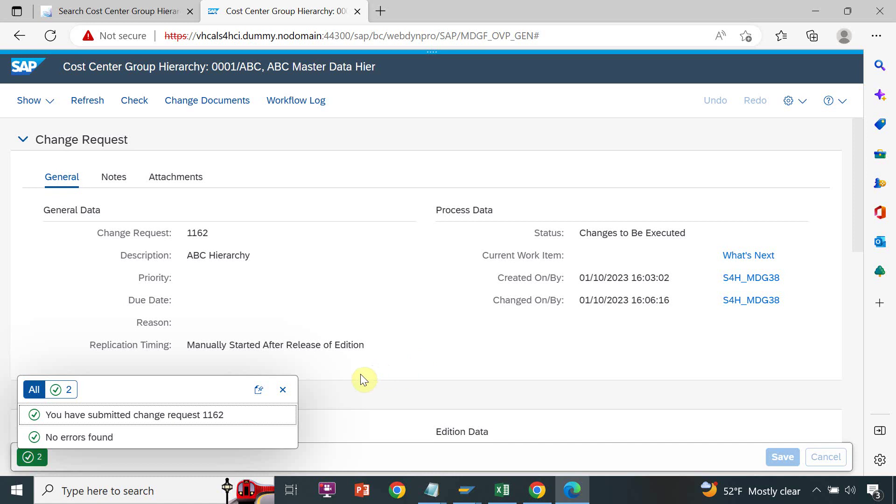
pyautogui.click(283, 389)
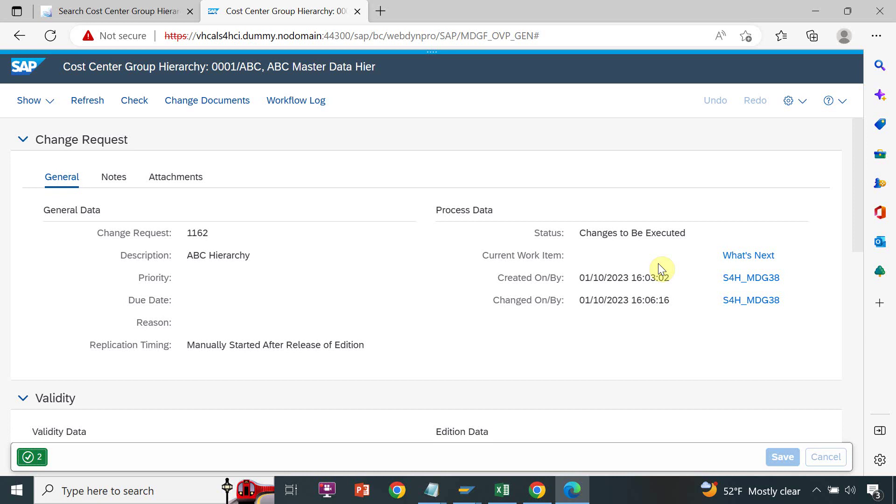
pyautogui.click(100, 6)
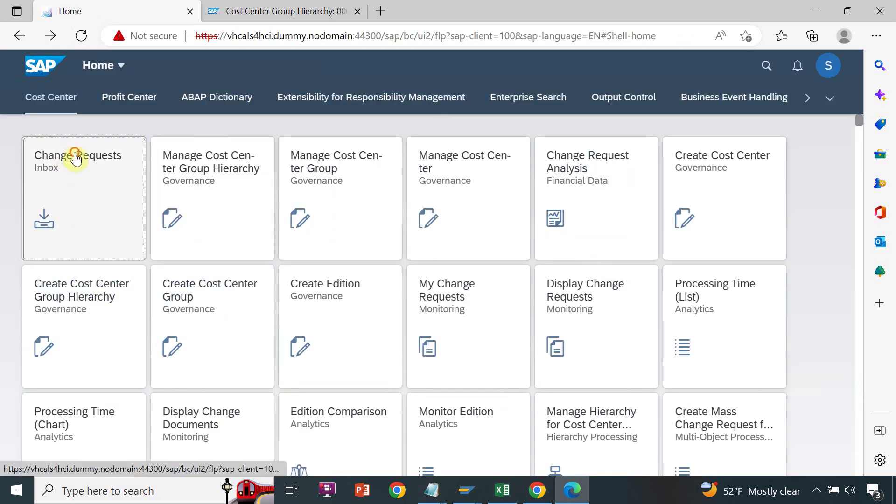
pyautogui.click(66, 159)
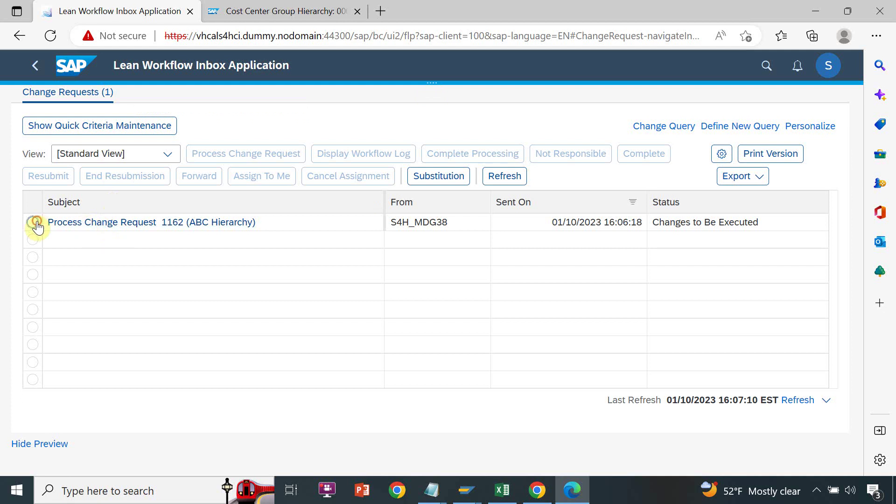
# Step: Open the Process Change Request work item for ABC Hierarchy and close the page of the submitted request
pyautogui.click(133, 231)
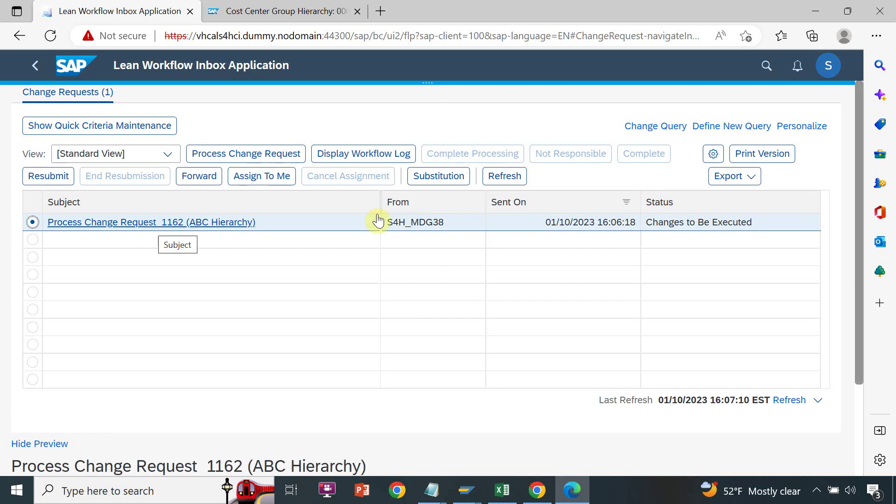
pyautogui.moveTo(860, 301)
pyautogui.mouseDown()
pyautogui.moveTo(859, 429)
pyautogui.moveTo(857, 286)
pyautogui.mouseUp()
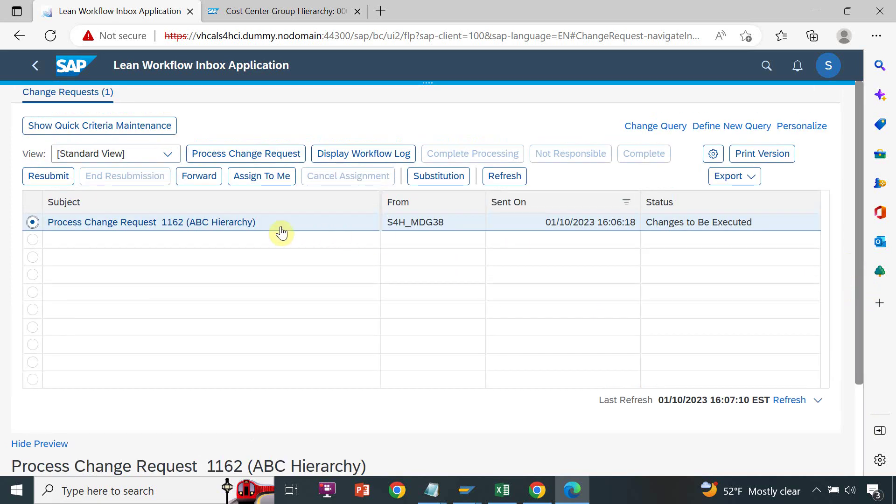
pyautogui.click(247, 224)
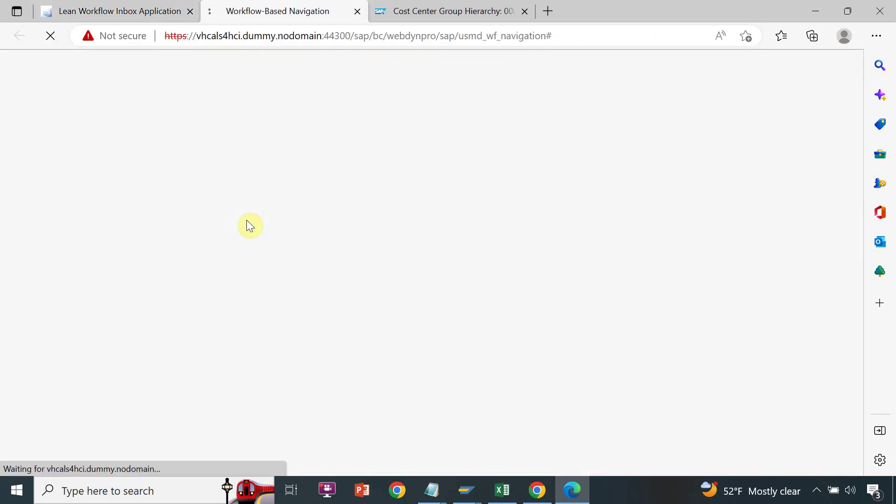
pyautogui.click(524, 10)
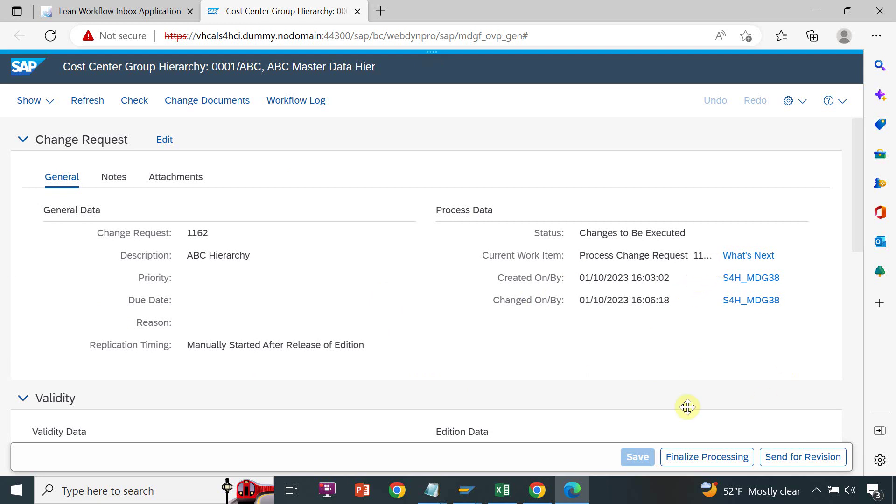
# Step: Review the hierarchy details and descriptions of the ABC Hierarchy change request, finalize its processing and close its page
pyautogui.moveTo(858, 219); pyautogui.dragTo(856, 384)
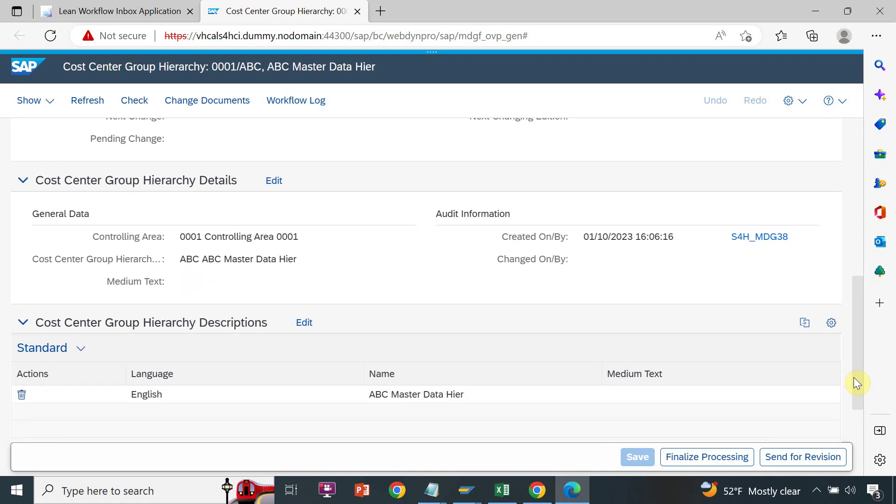
pyautogui.moveTo(854, 379); pyautogui.dragTo(866, 220)
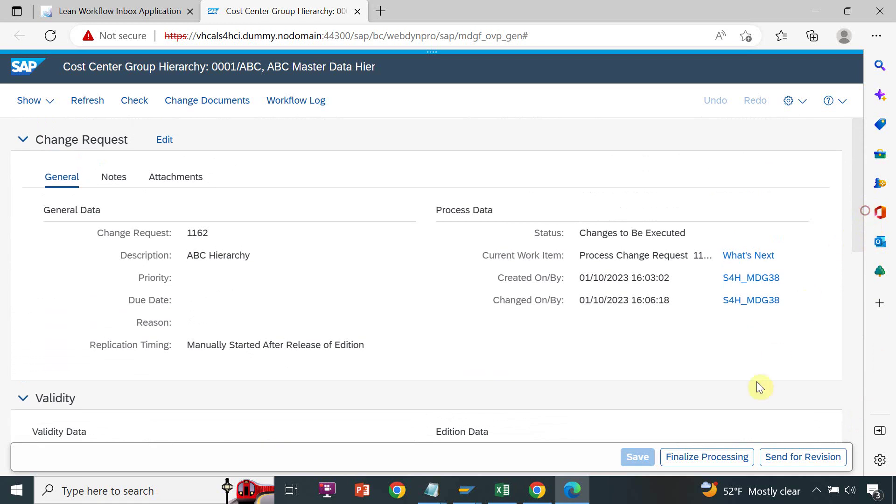
pyautogui.click(699, 464)
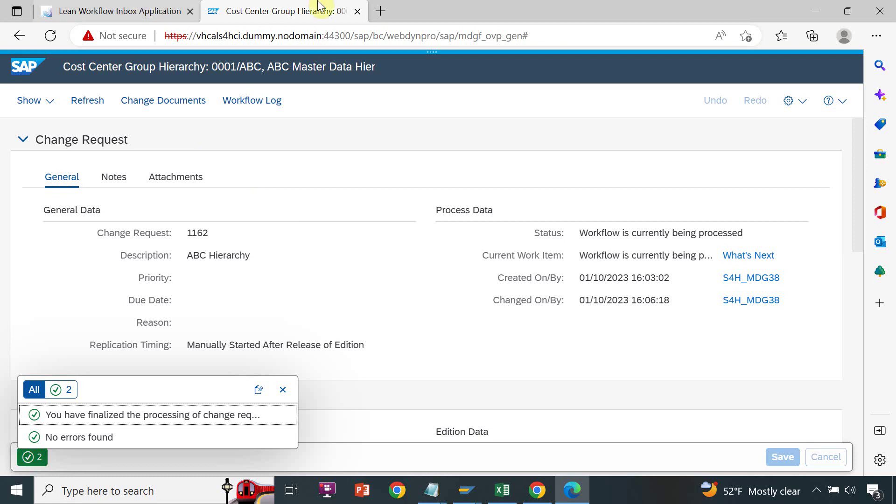
pyautogui.click(357, 13)
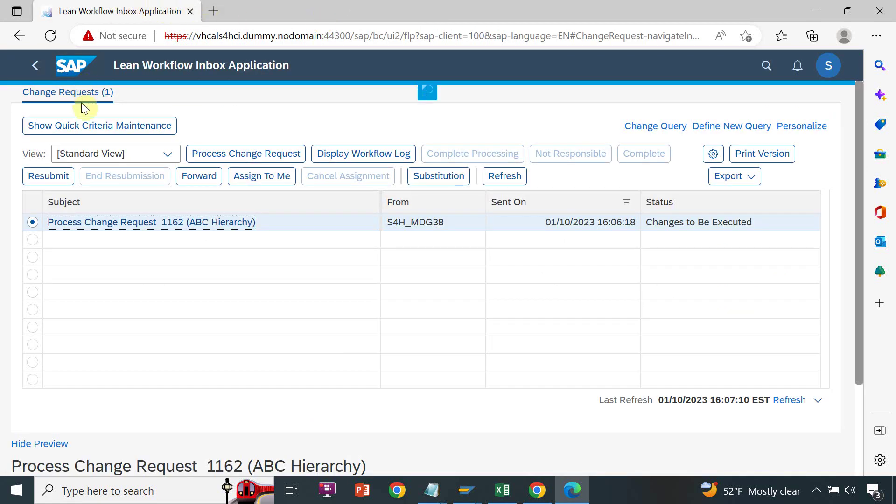
# Step: Reload the change requests inbox, open the Approve Change Request work item for ABC Hierarchy and approve it
pyautogui.click(40, 71)
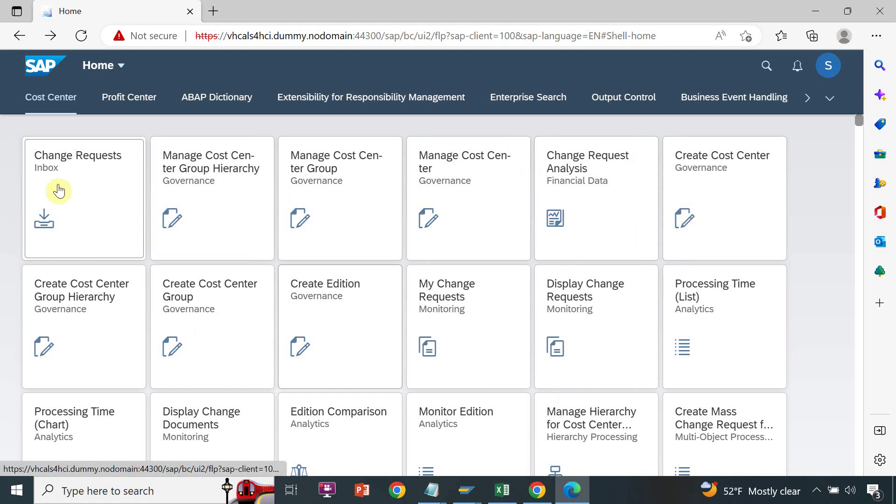
pyautogui.click(98, 167)
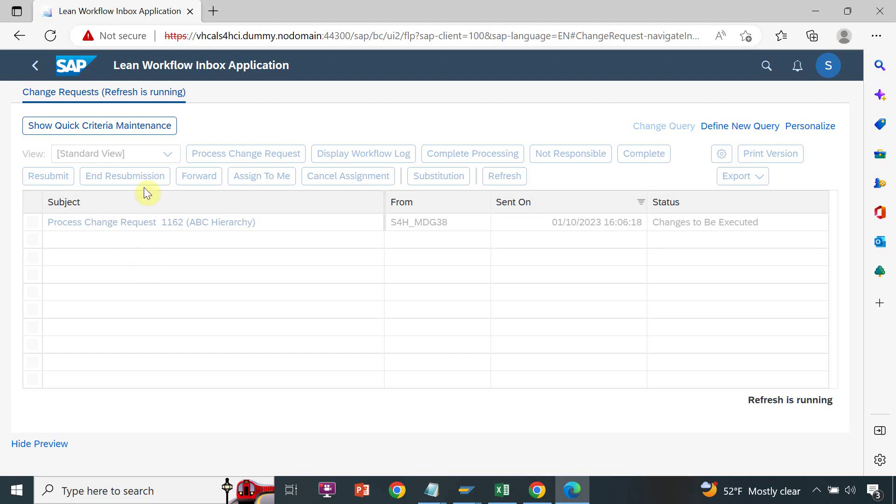
pyautogui.click(133, 93)
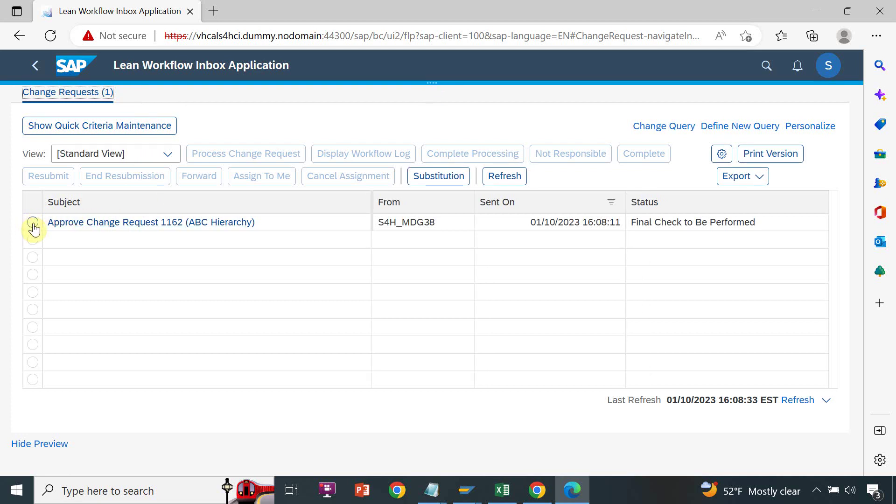
pyautogui.click(33, 223)
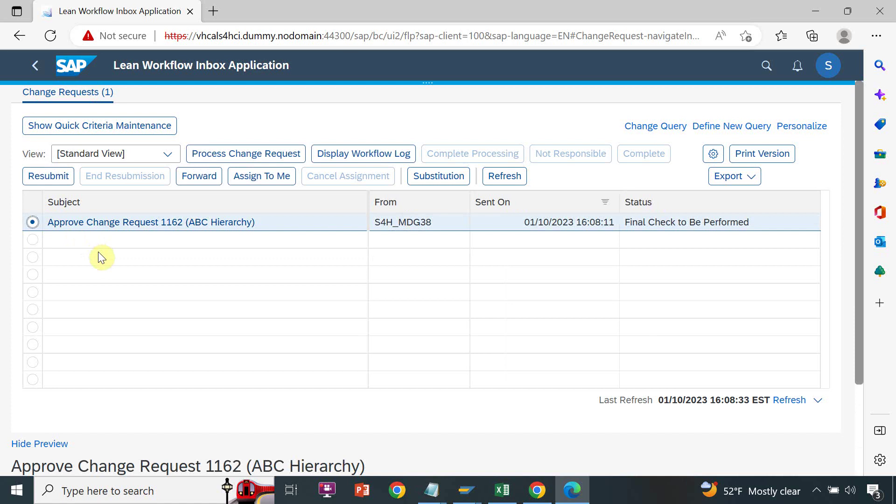
pyautogui.click(173, 223)
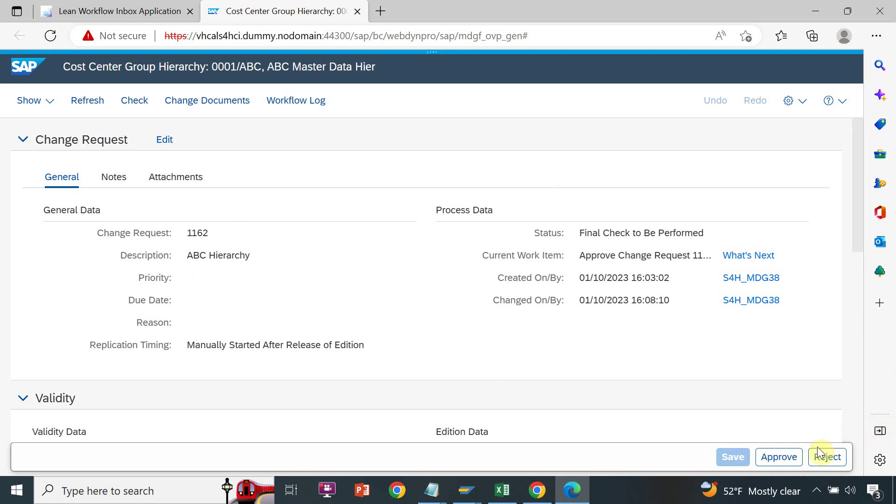
pyautogui.click(792, 460)
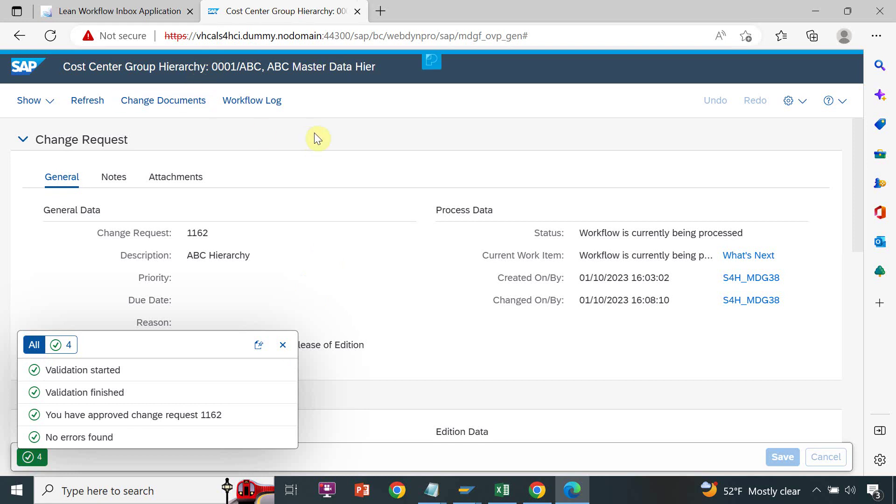
# Step: Refresh the approved change request and examine its completed steps in the Change Request Tracker
pyautogui.click(87, 100)
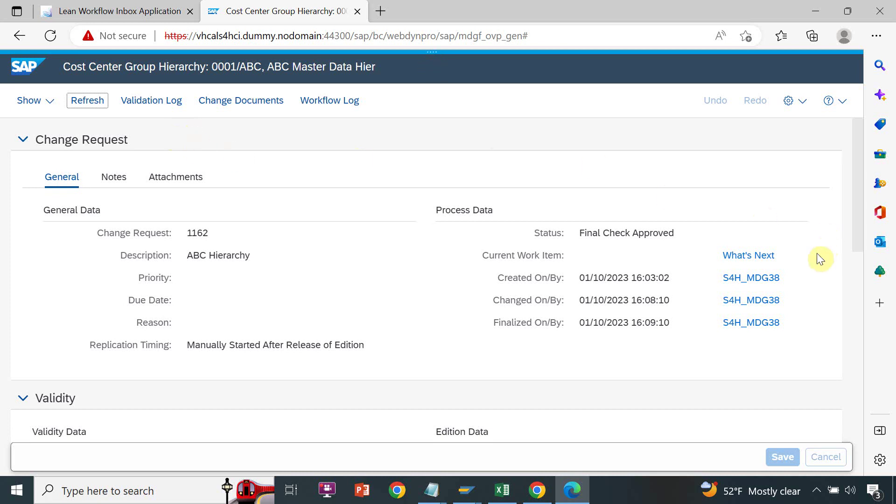
pyautogui.click(769, 256)
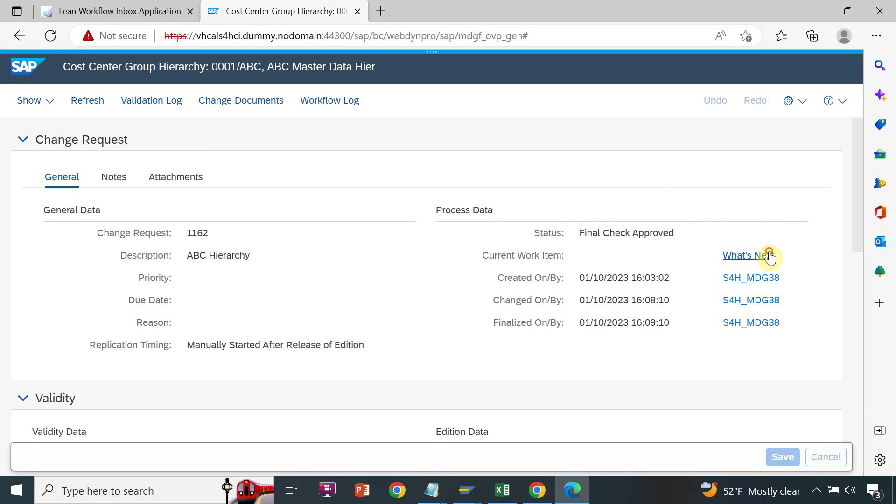
pyautogui.click(770, 255)
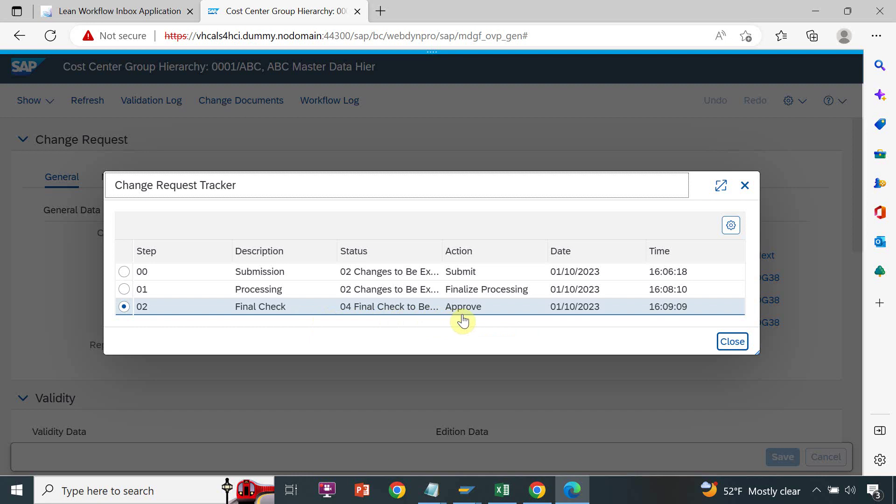
pyautogui.click(743, 346)
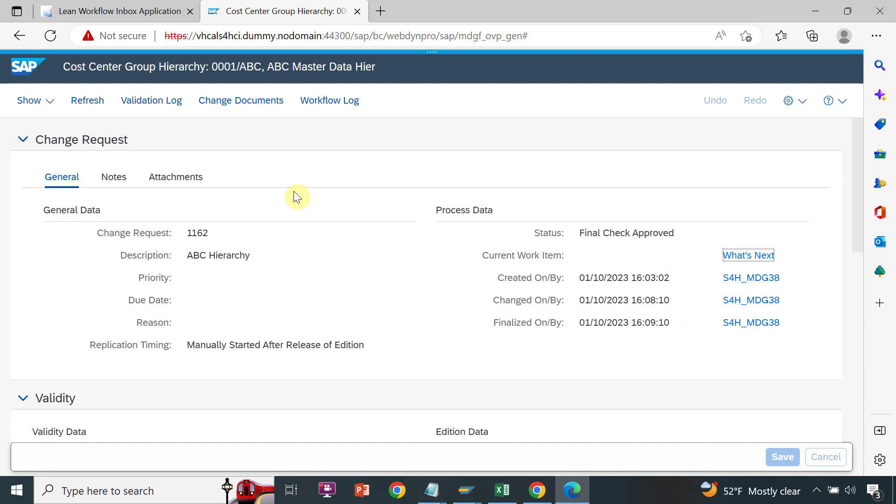
# Step: Examine the change request's workflow log with the background steps included, and close the log
pyautogui.click(325, 103)
pyautogui.click(325, 104)
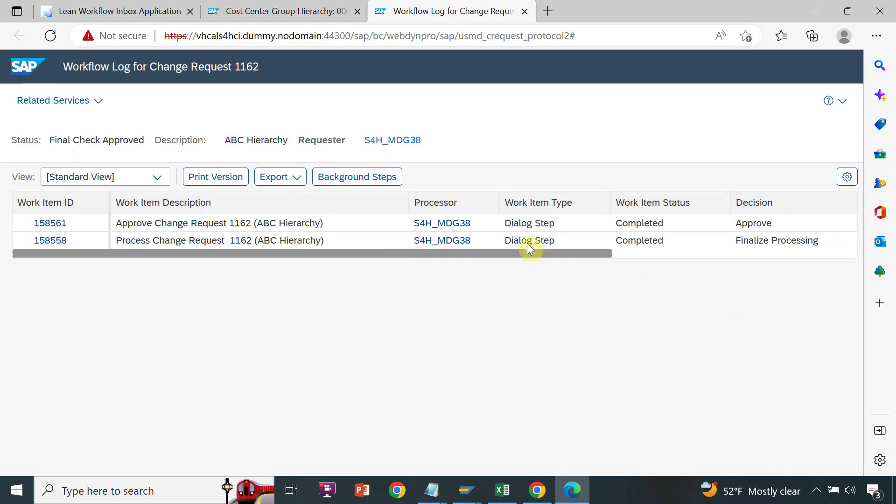
pyautogui.click(435, 226)
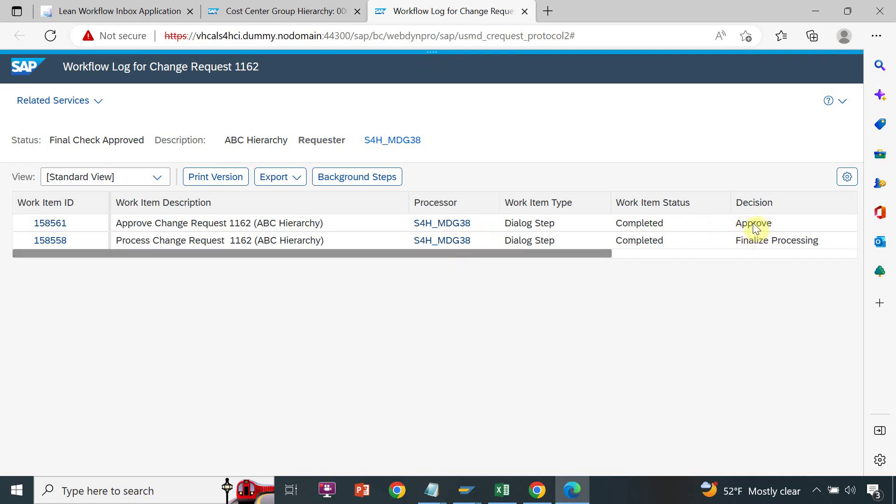
pyautogui.click(356, 181)
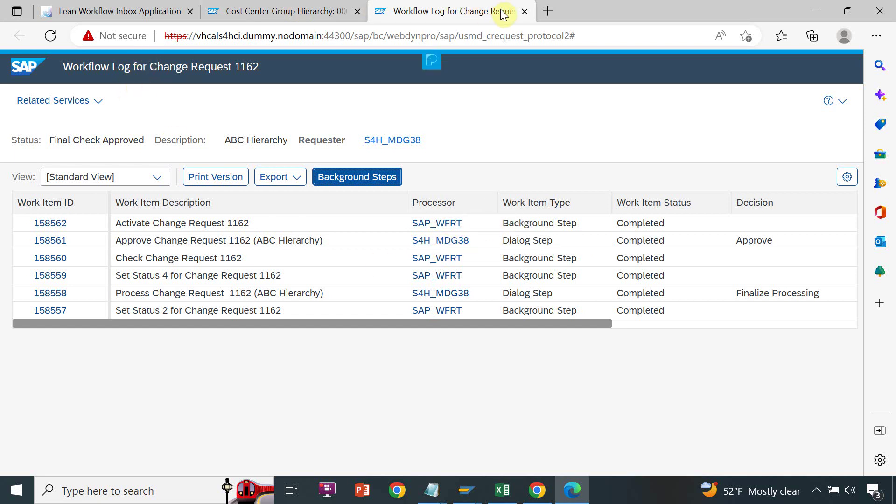
pyautogui.click(524, 13)
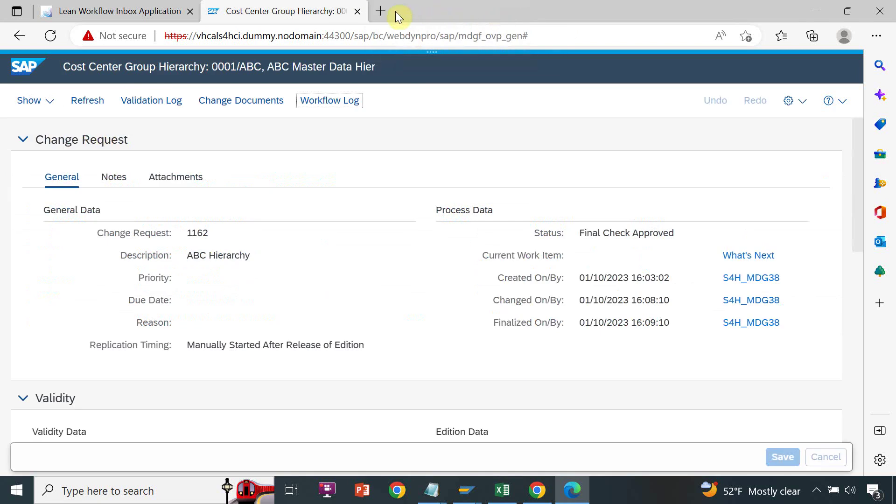
# Step: Search the cost center group hierarchies for ABC and display the found hierarchy in Hierarchy Processing for edition TCS0122
pyautogui.click(357, 13)
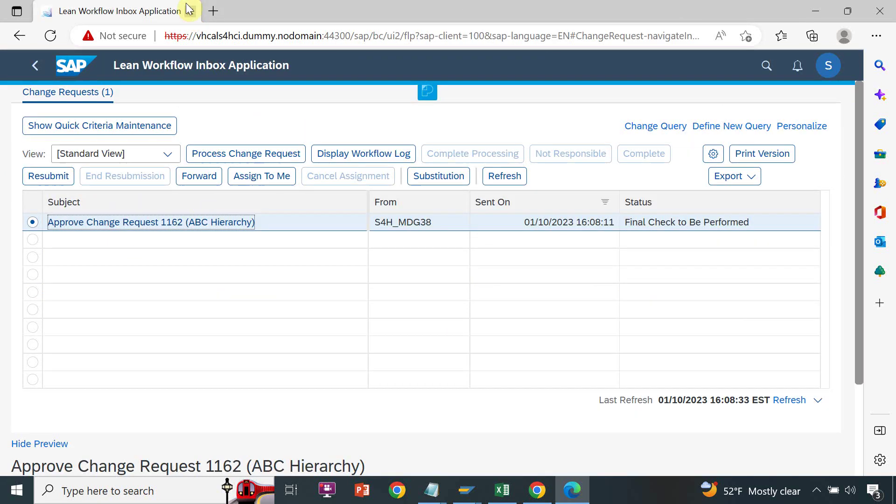
pyautogui.click(35, 66)
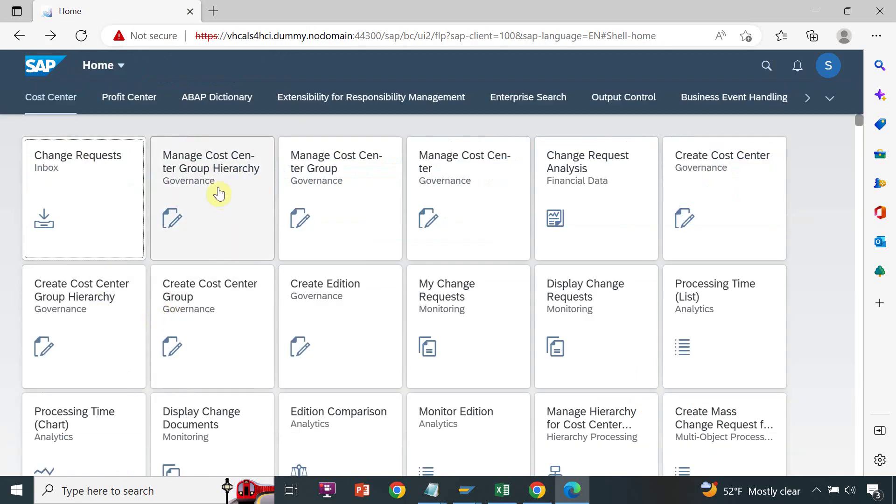
pyautogui.click(218, 172)
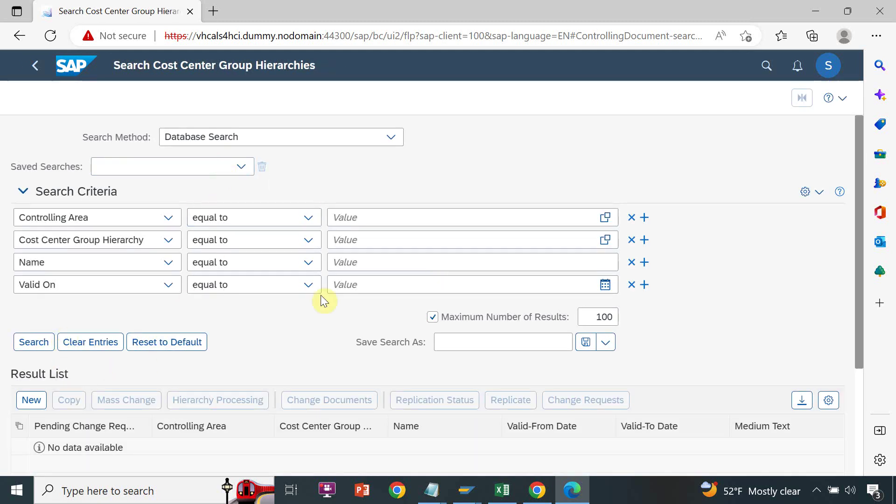
pyautogui.click(396, 239)
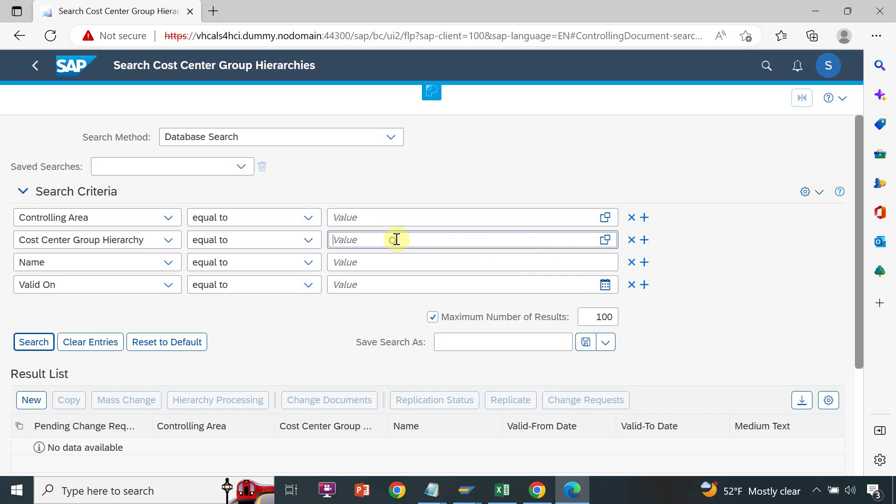
pyautogui.write('ABC')
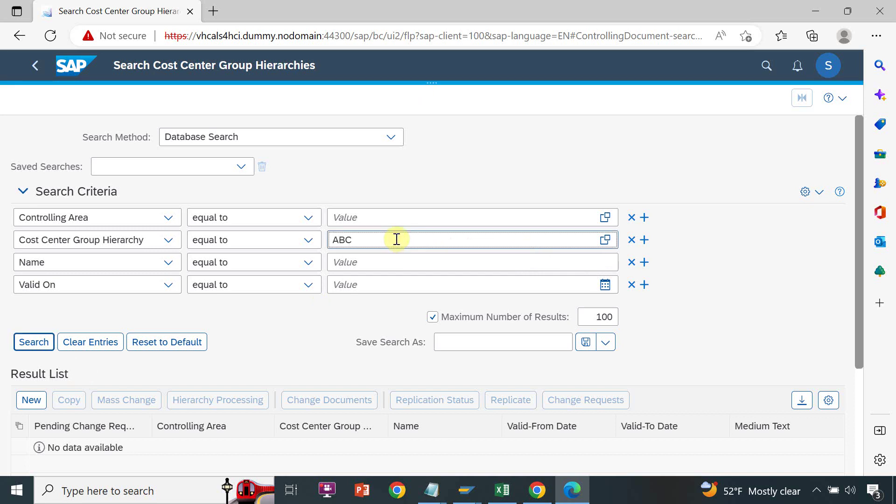
pyautogui.click(33, 346)
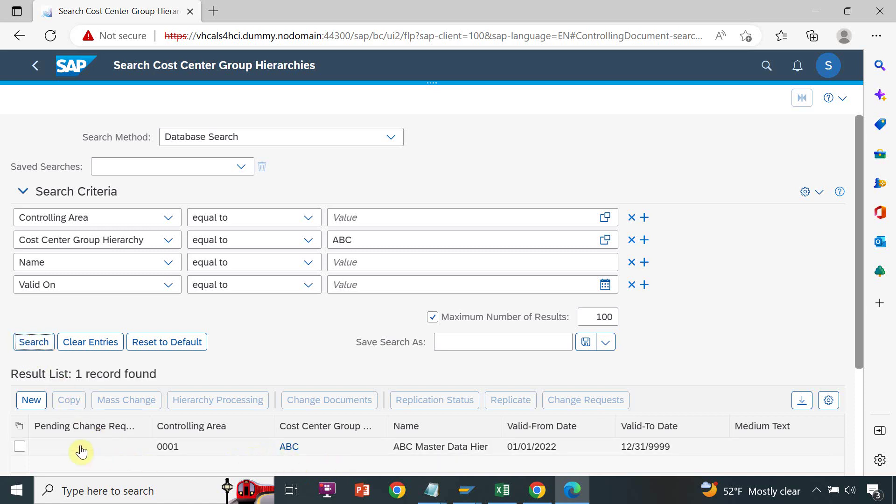
pyautogui.click(19, 446)
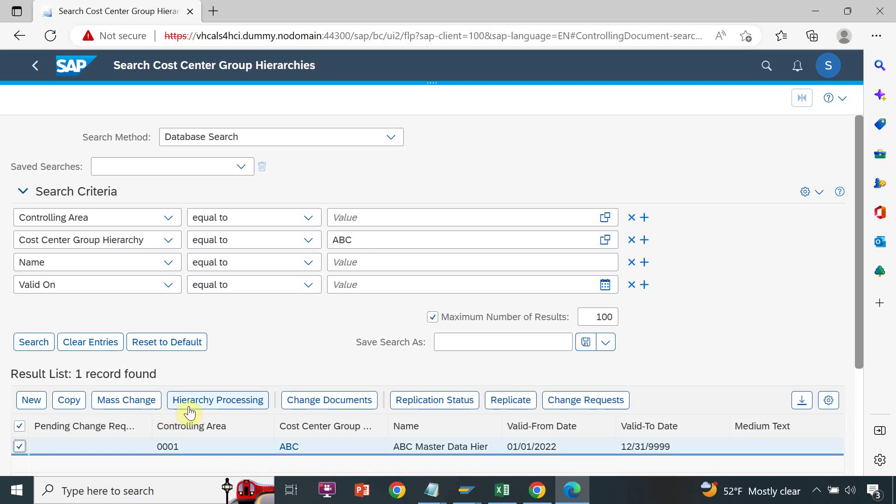
pyautogui.click(194, 405)
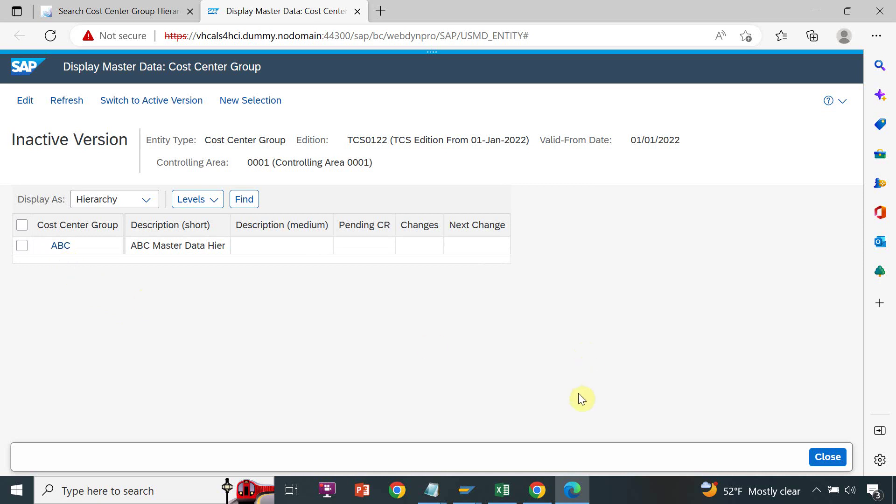
# Step: Switch to the Excel workbook and review top node ABC and the CA group below it on the CC sheet
pyautogui.click(502, 490)
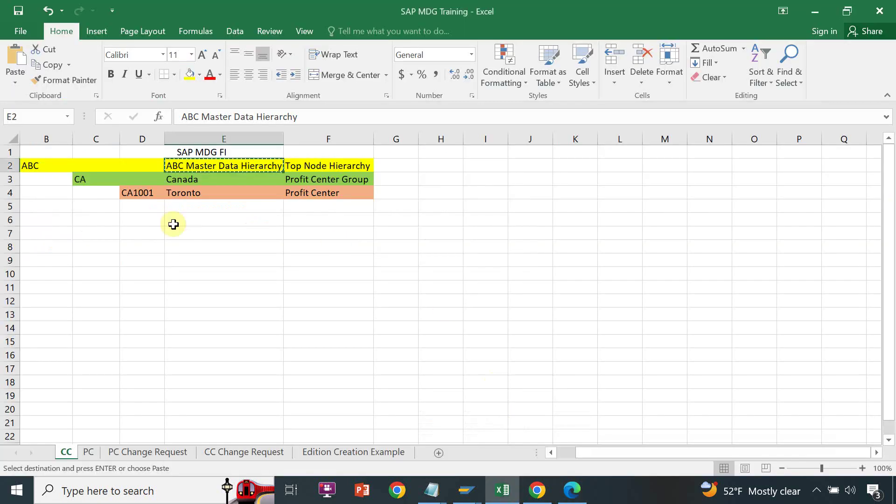
pyautogui.click(44, 170)
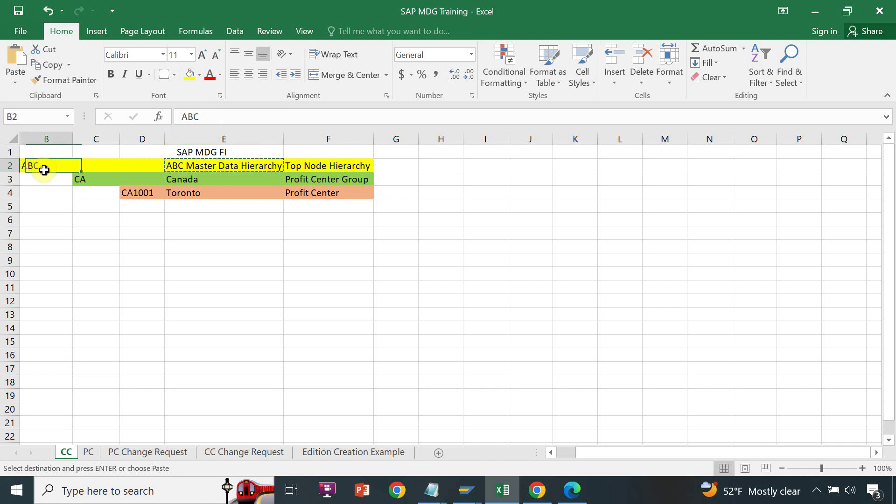
pyautogui.click(93, 179)
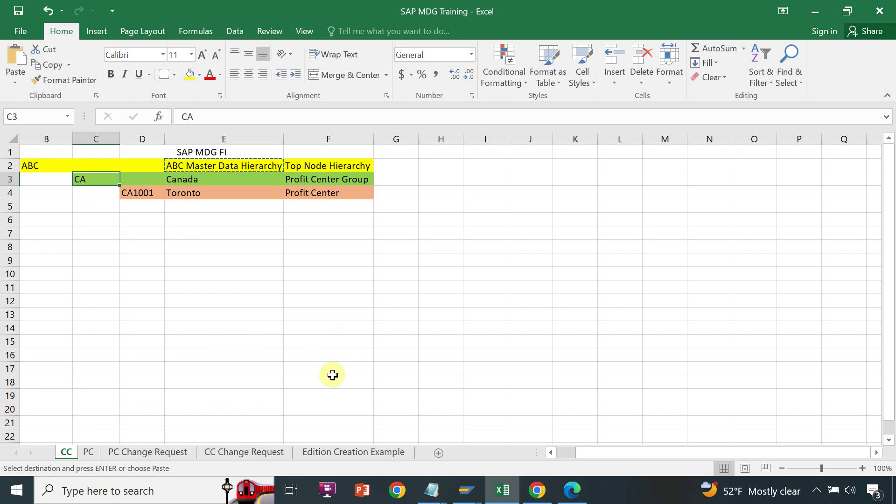
pyautogui.click(332, 498)
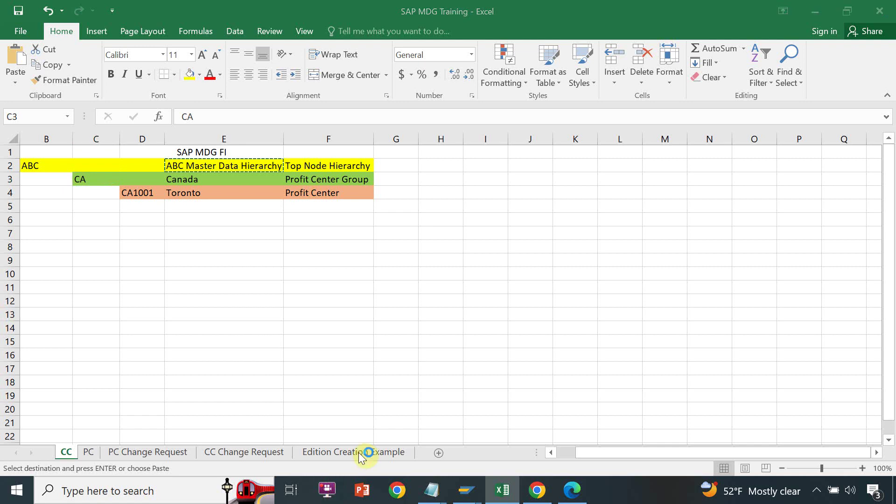